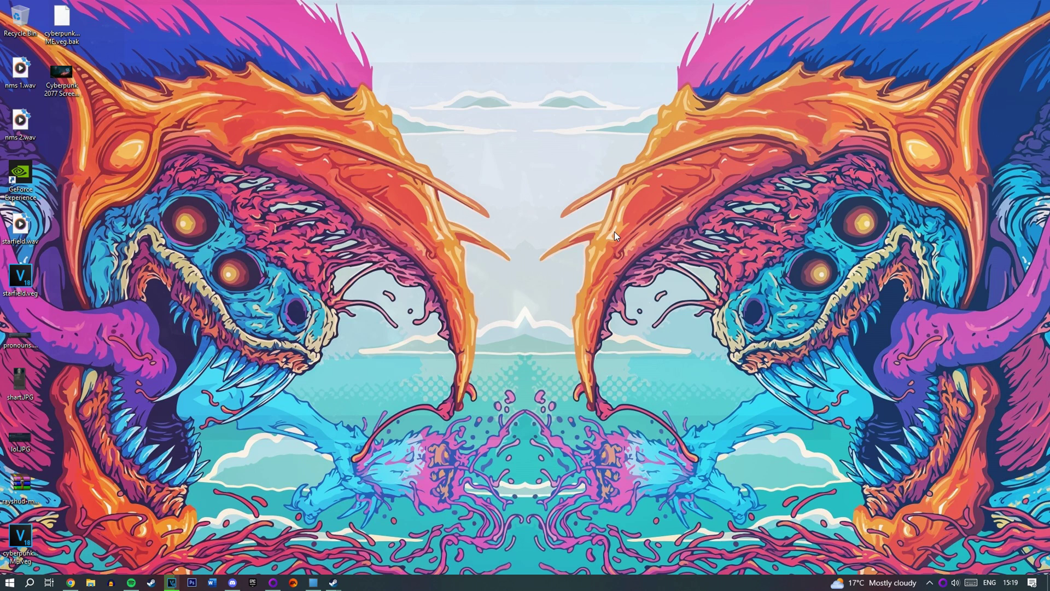
Restore the Chrome window showing the Cyber Engine Tweaks page on Nexus Mods
click(71, 584)
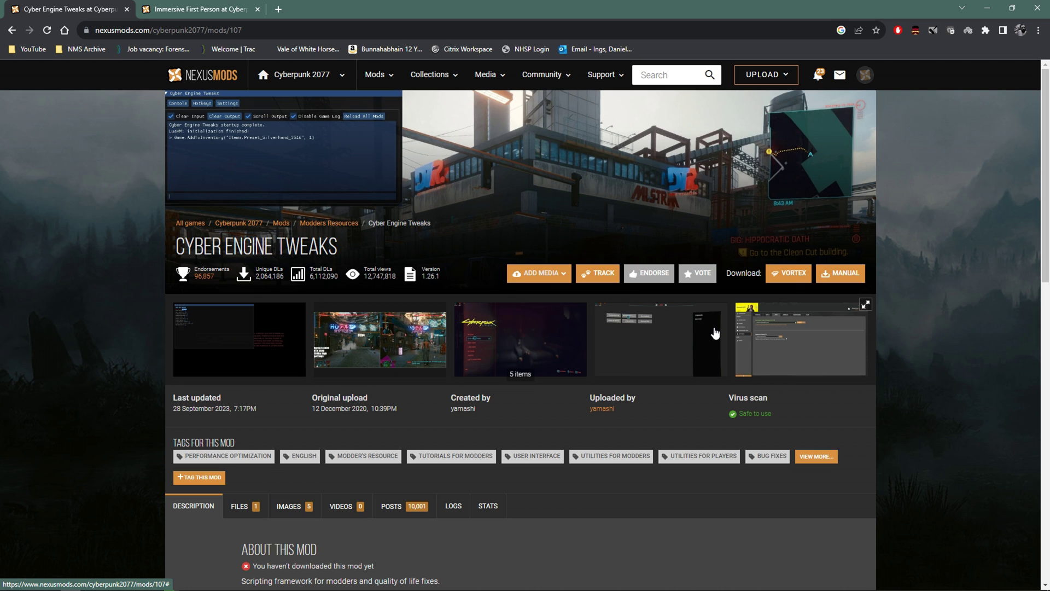
Filter GOG Galaxy to installed games and check the options for Cyberpunk 2077
click(273, 582)
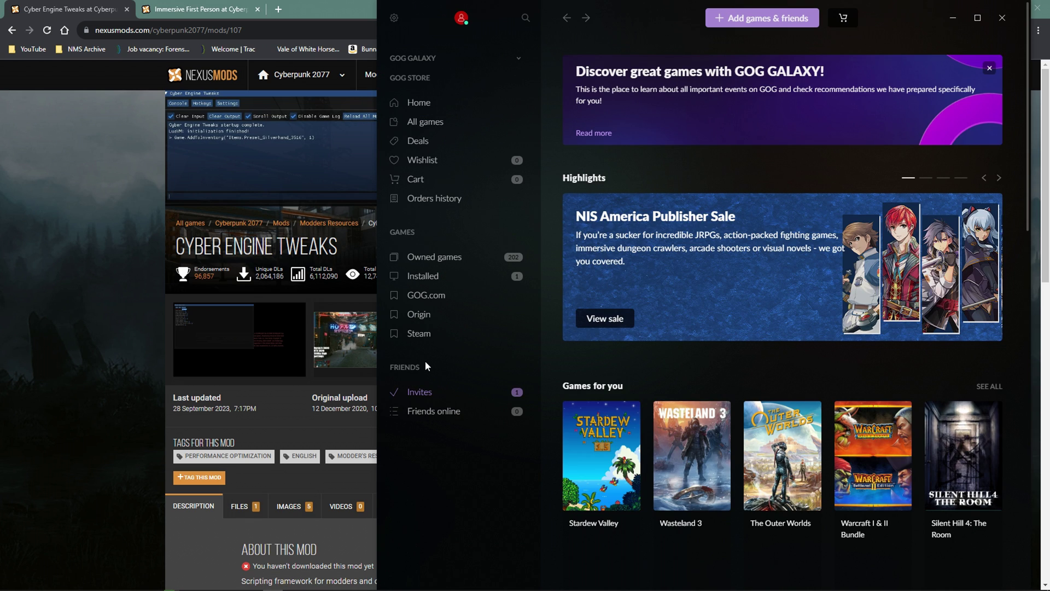
click(425, 278)
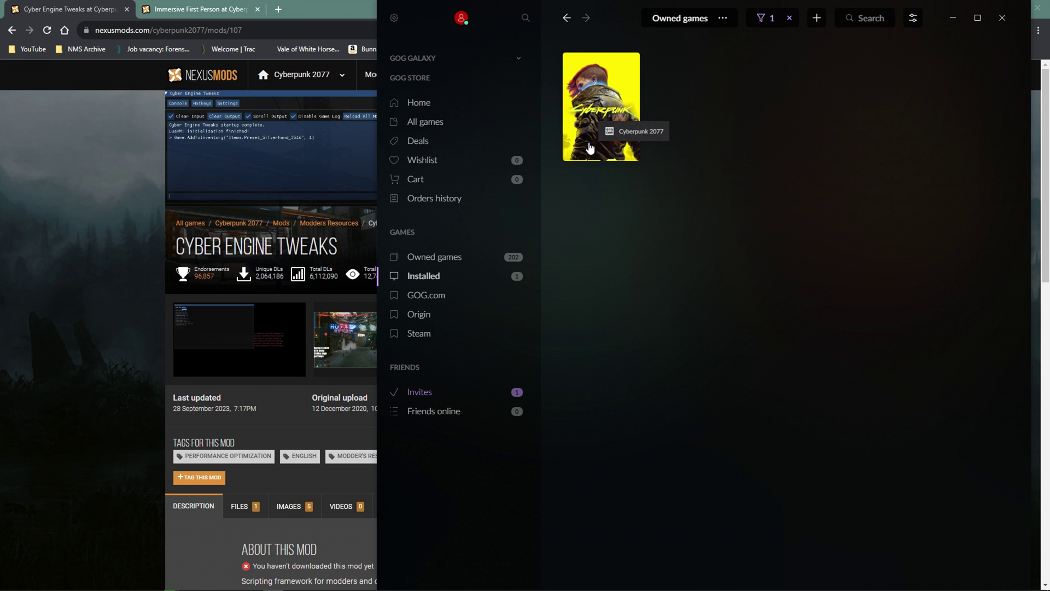
click(94, 251)
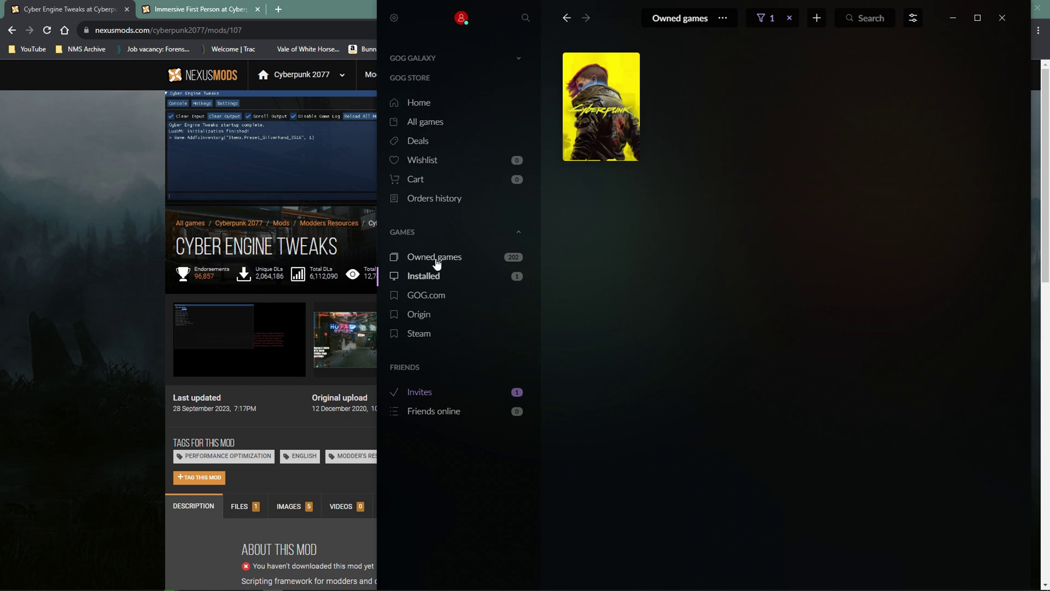
key(alt+Tab)
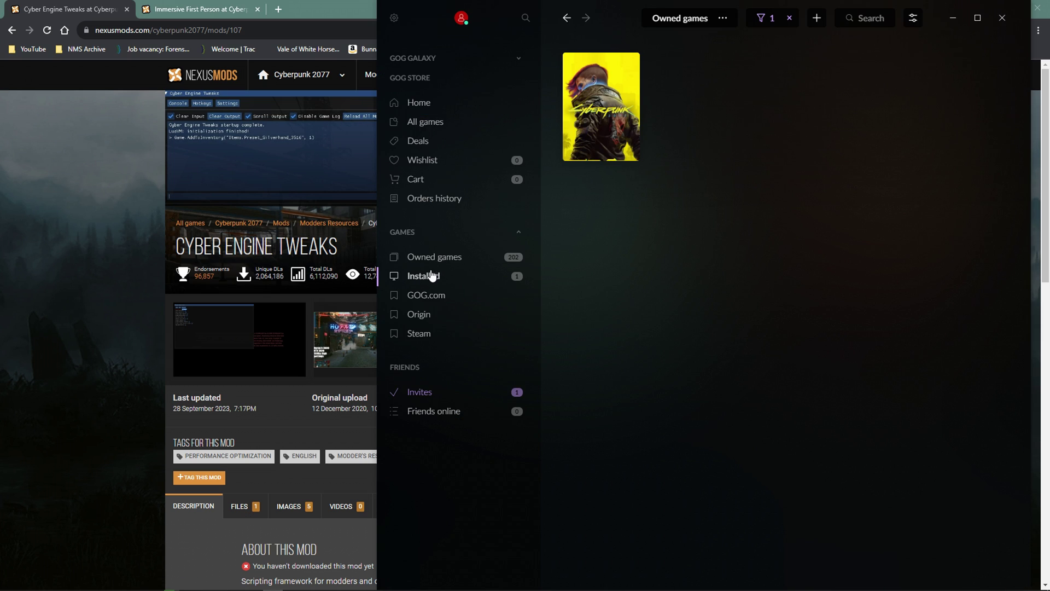
right_click(597, 129)
click(571, 189)
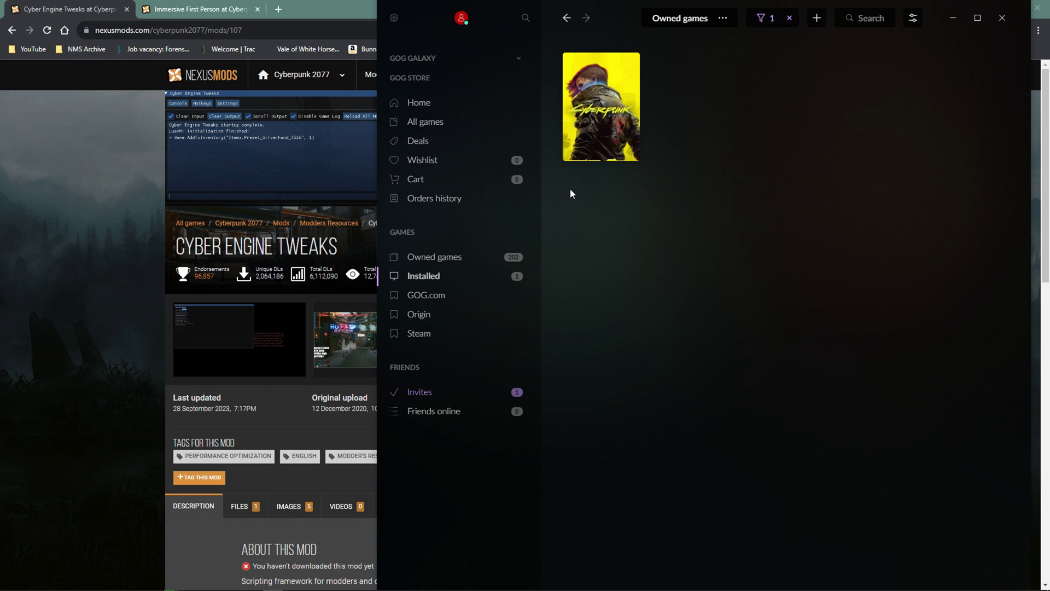
Open Cyberpunk 2077's Top files list from the Mods menu and dismiss the endorsement reminder
key(alt+Tab)
key(ctrl+Tab)
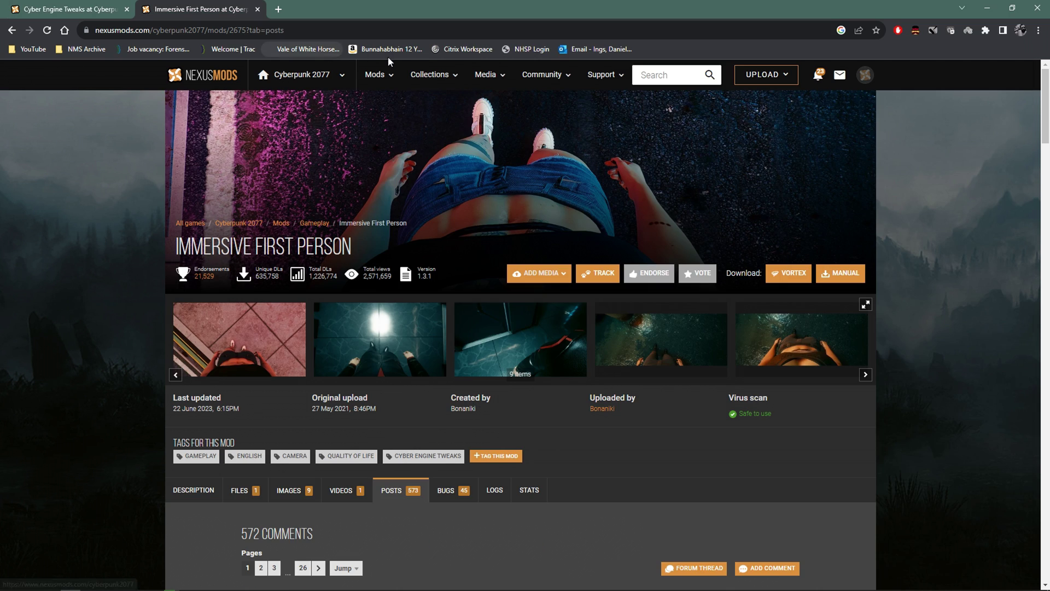
click(867, 76)
click(379, 87)
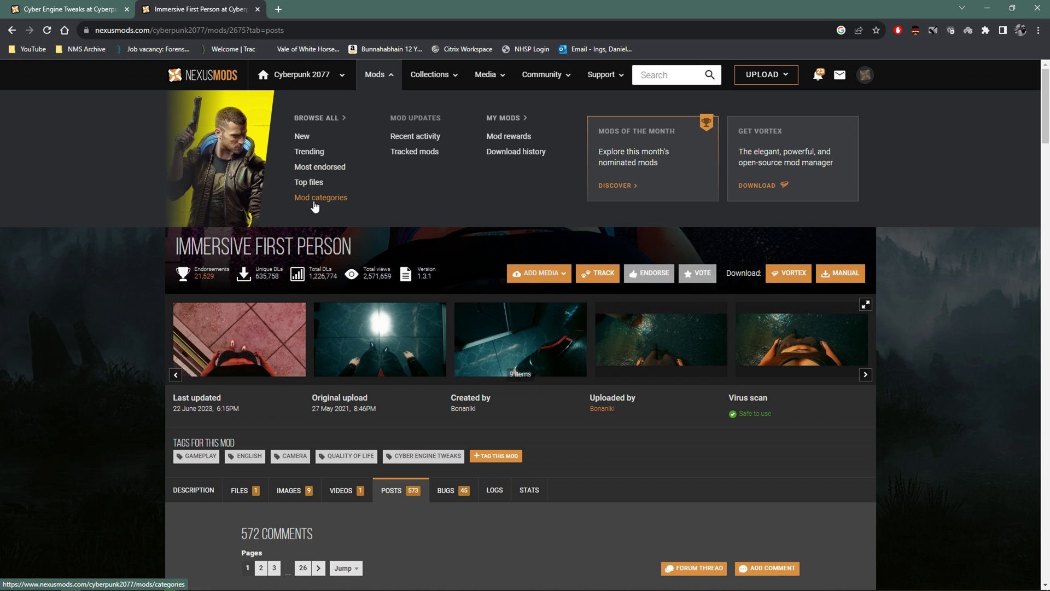
click(316, 185)
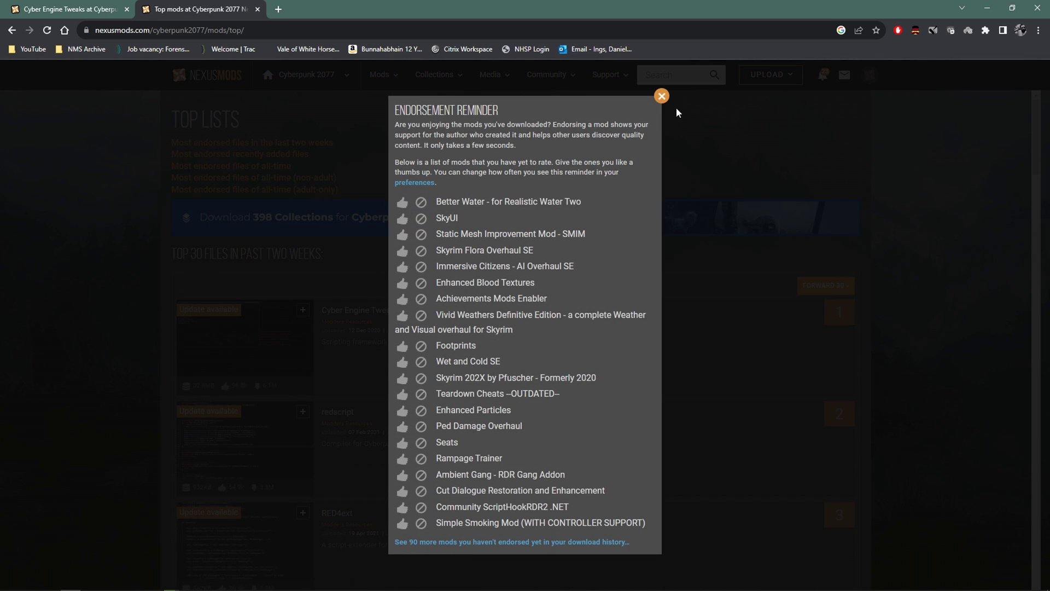
click(661, 97)
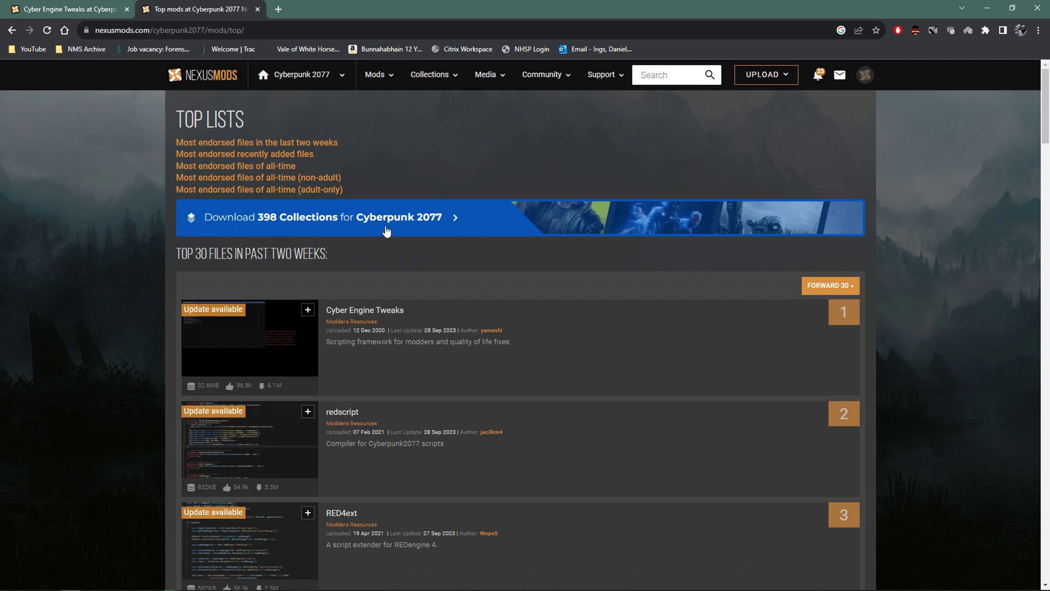
Scroll through the top 30 mods of the past two weeks and back to the top
scroll(402, 257, down, 4)
scroll(404, 257, down, 4)
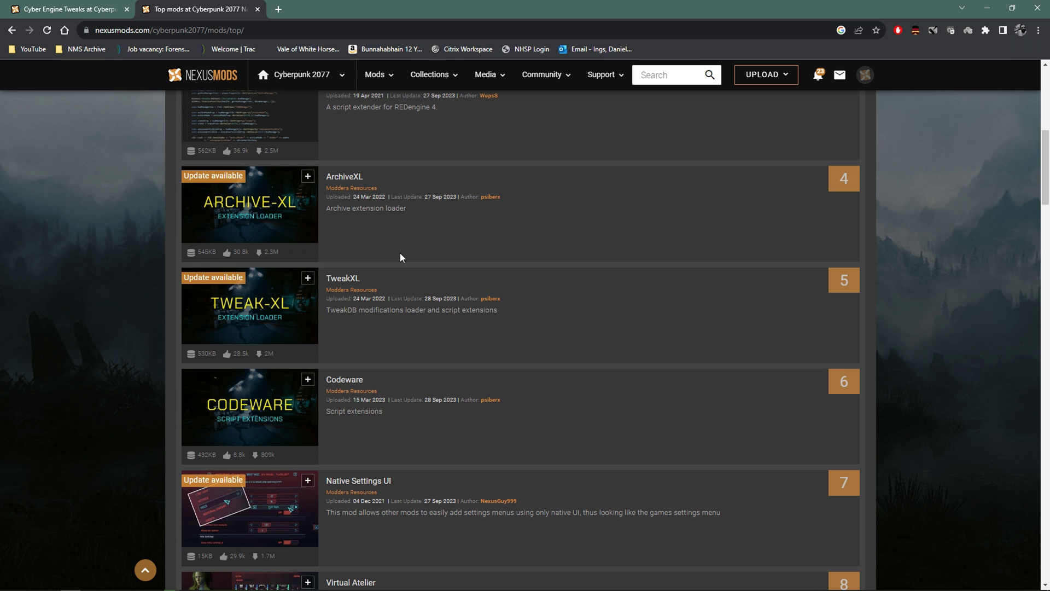
scroll(427, 246, down, 6)
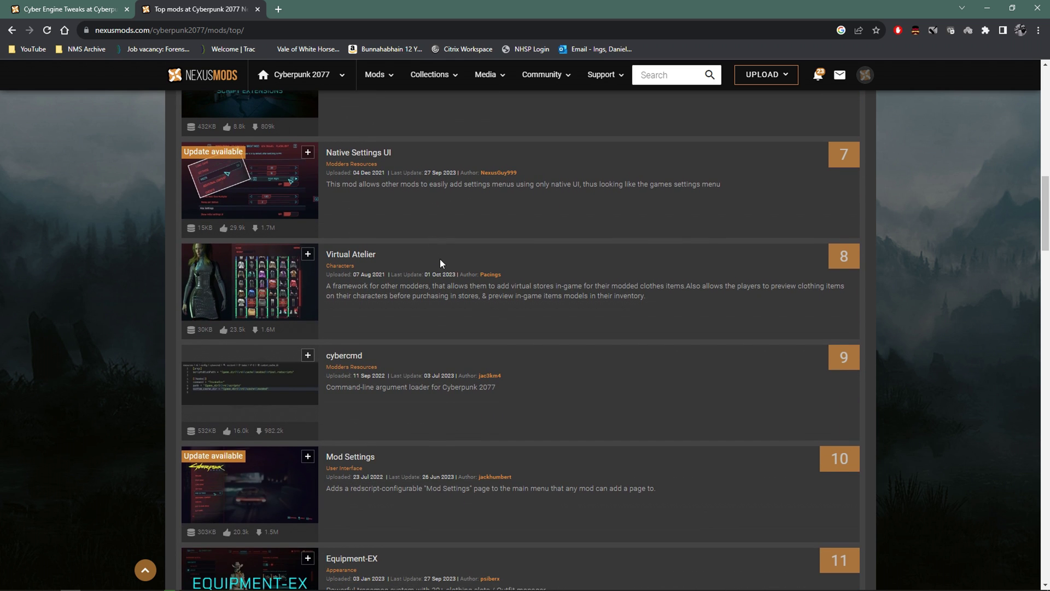
scroll(439, 262, down, 2)
scroll(416, 264, down, 8)
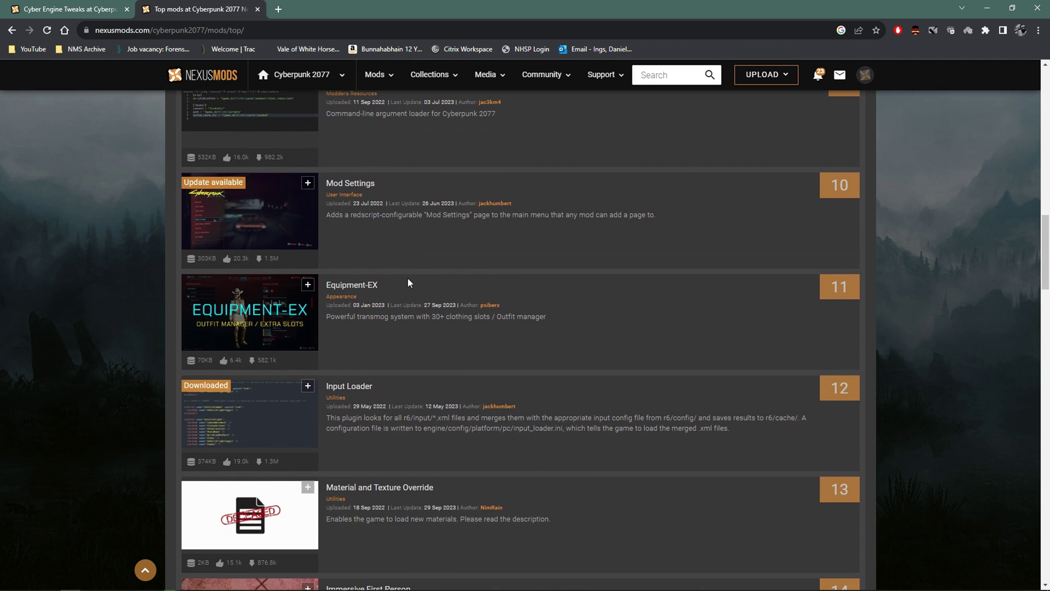
scroll(569, 355, down, 3)
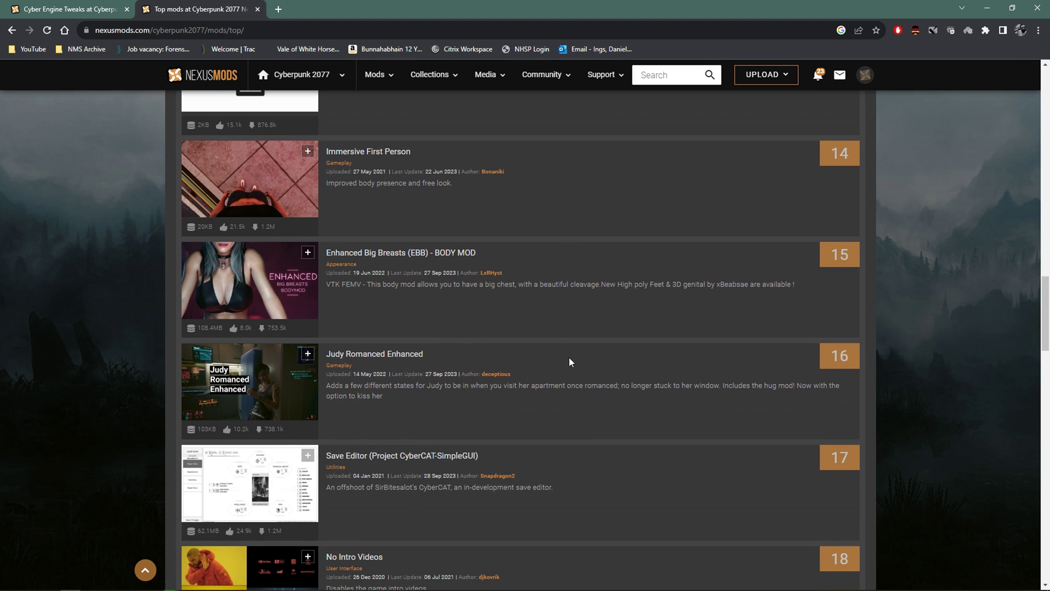
scroll(590, 343, down, 3)
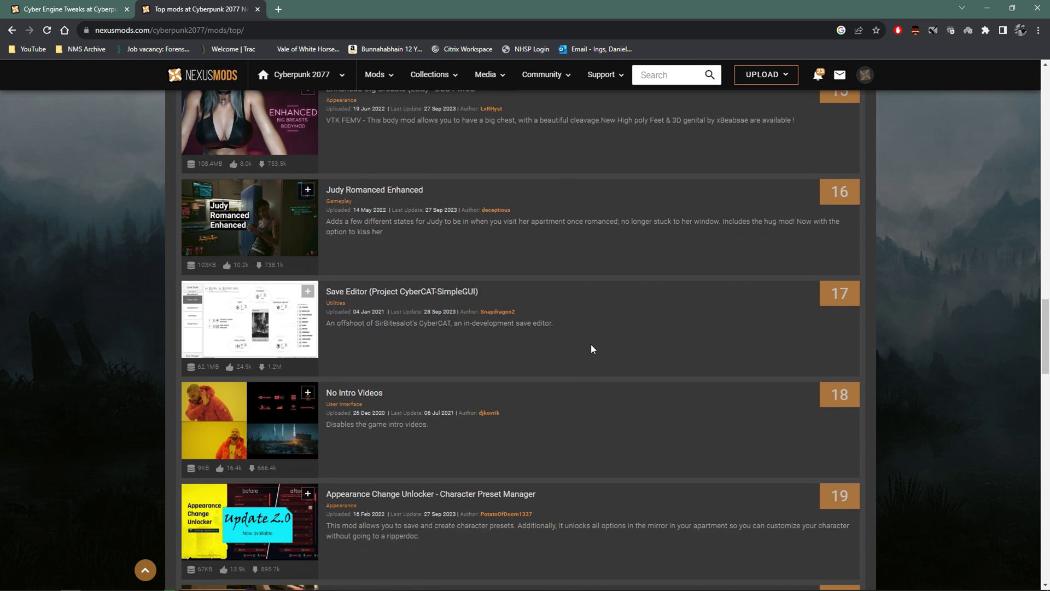
scroll(592, 345, down, 3)
scroll(529, 269, up, 10)
scroll(529, 269, up, 20)
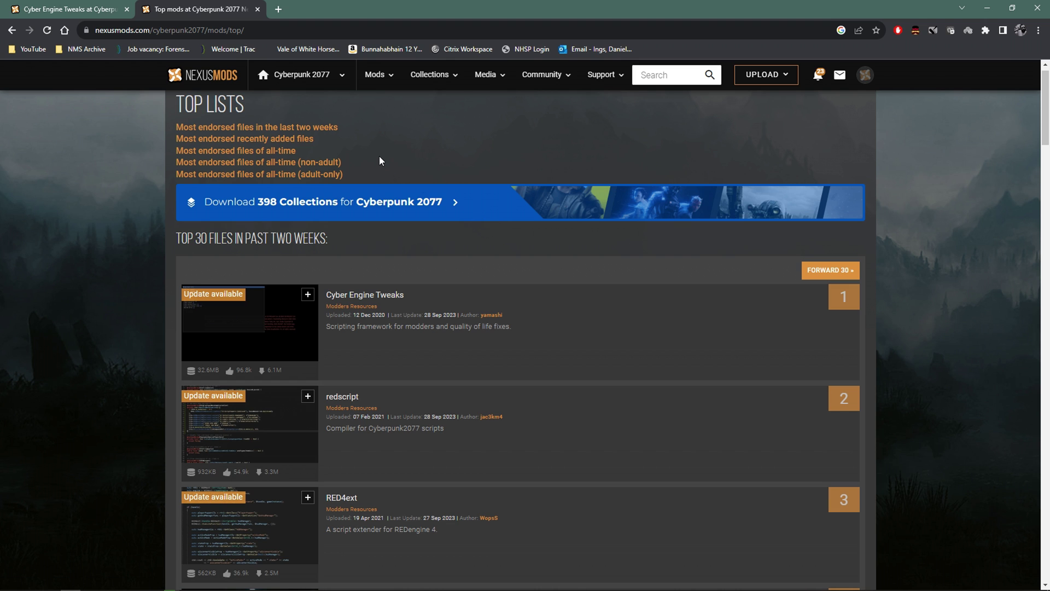
Go back to Immersive First Person and check its upload and 22 June 2023 update dates
key(alt+Left)
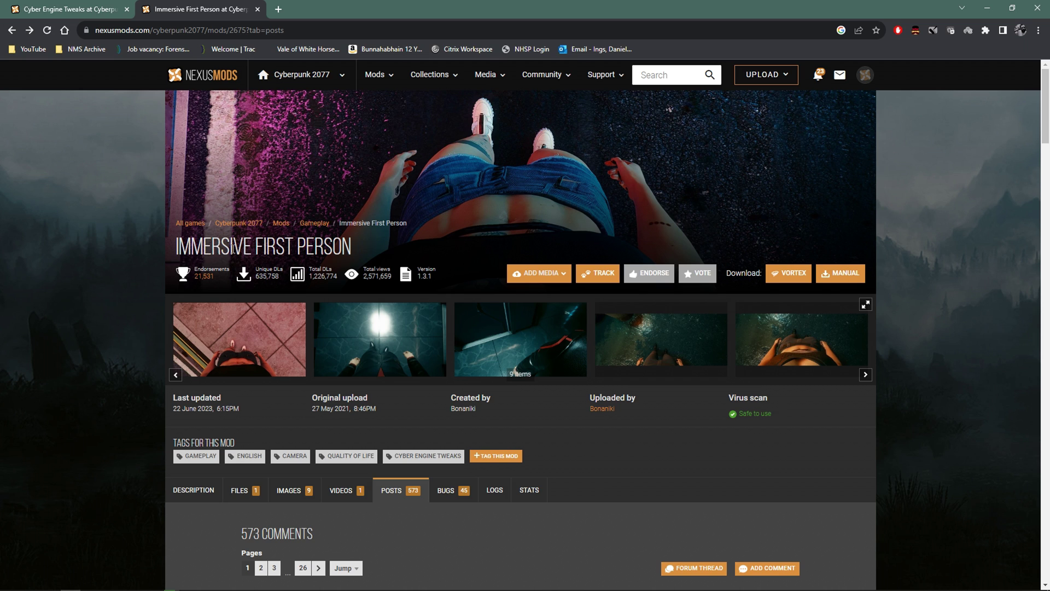
scroll(408, 249, down, 3)
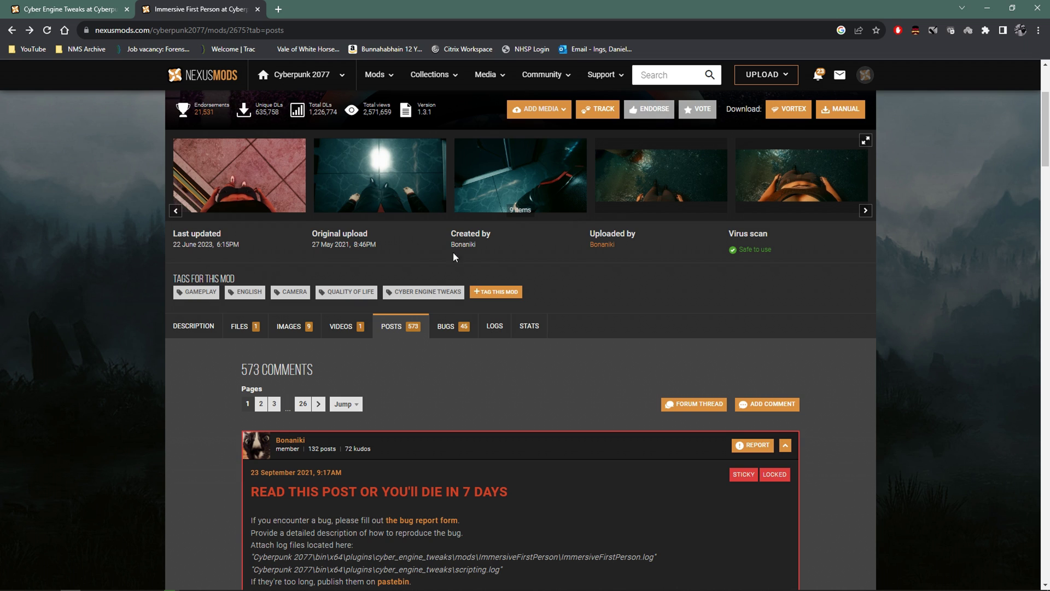
drag(312, 244, 350, 247)
drag(173, 245, 213, 245)
click(220, 245)
Read the pinned 2.0 update post in the Posts tab, then return to the header
scroll(559, 254, down, 2)
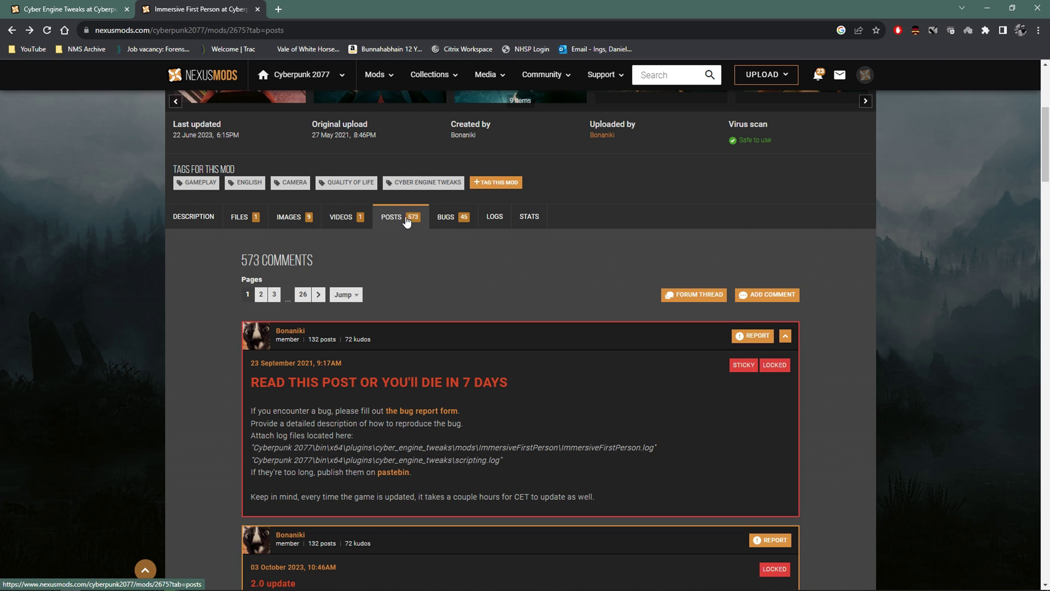
scroll(468, 243, down, 3)
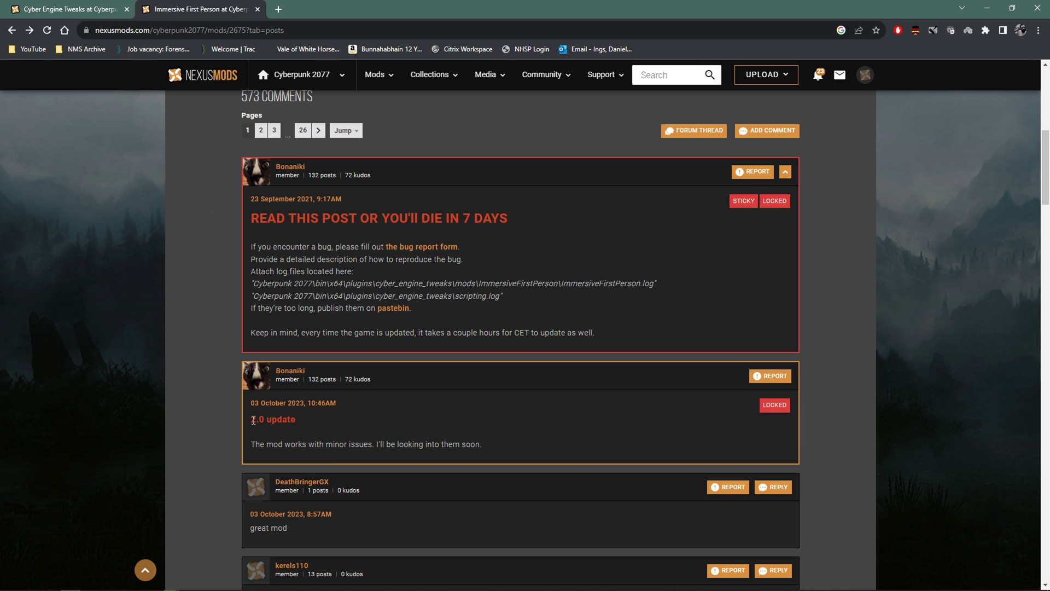
drag(254, 419, 365, 444)
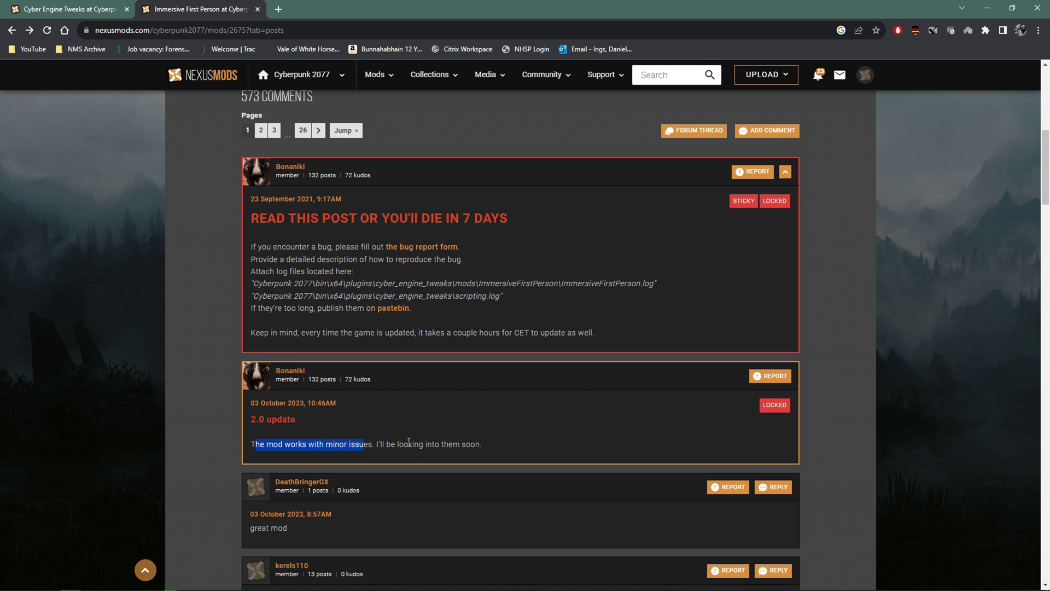
scroll(377, 442, up, 8)
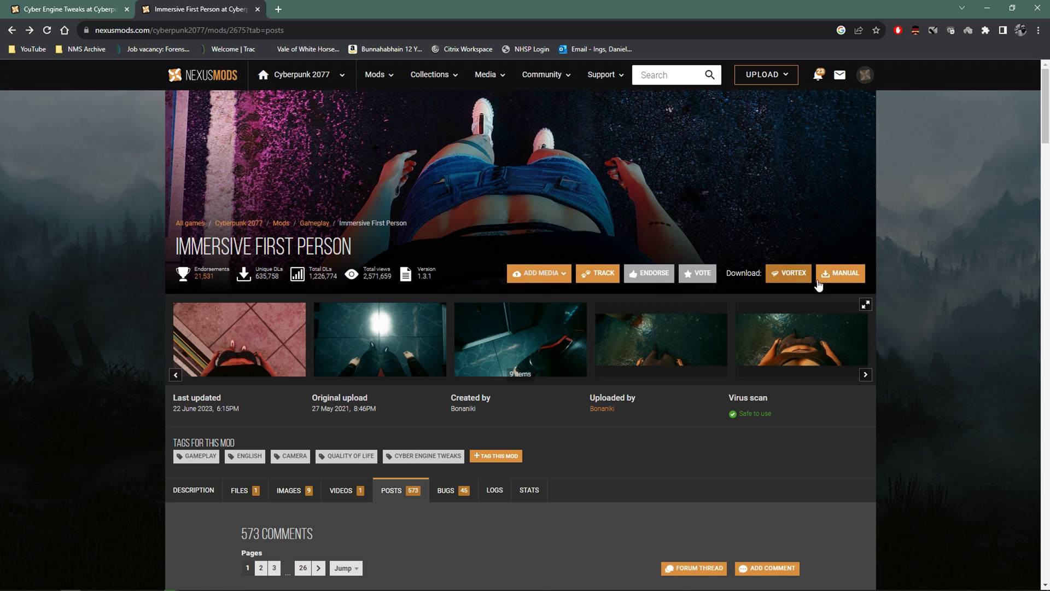
Start a free slow download of the required Cyber Engine Tweaks Patch 2.0 support file
click(834, 281)
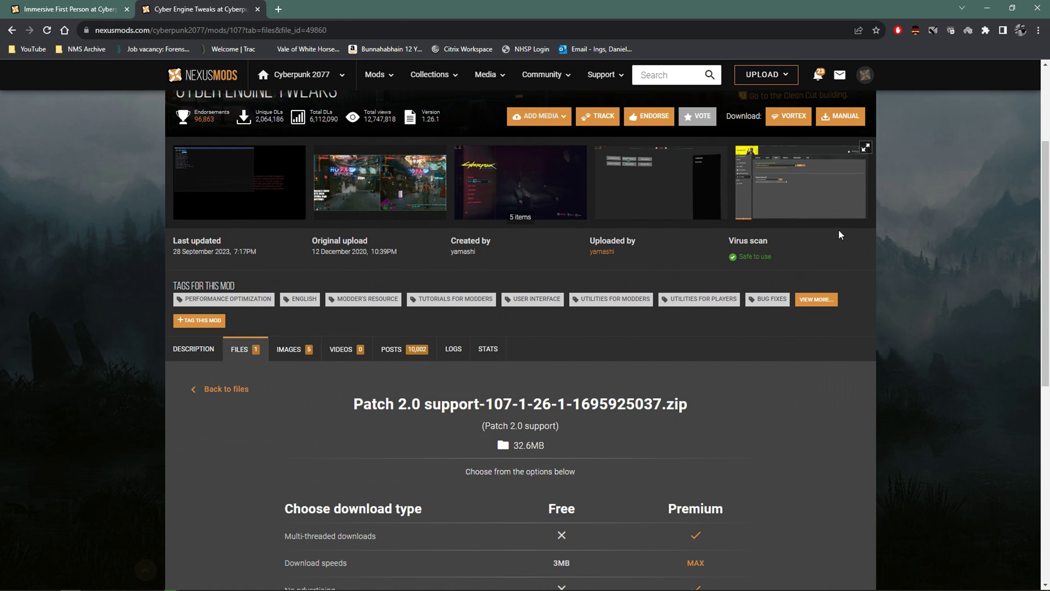
scroll(805, 150, down, 3)
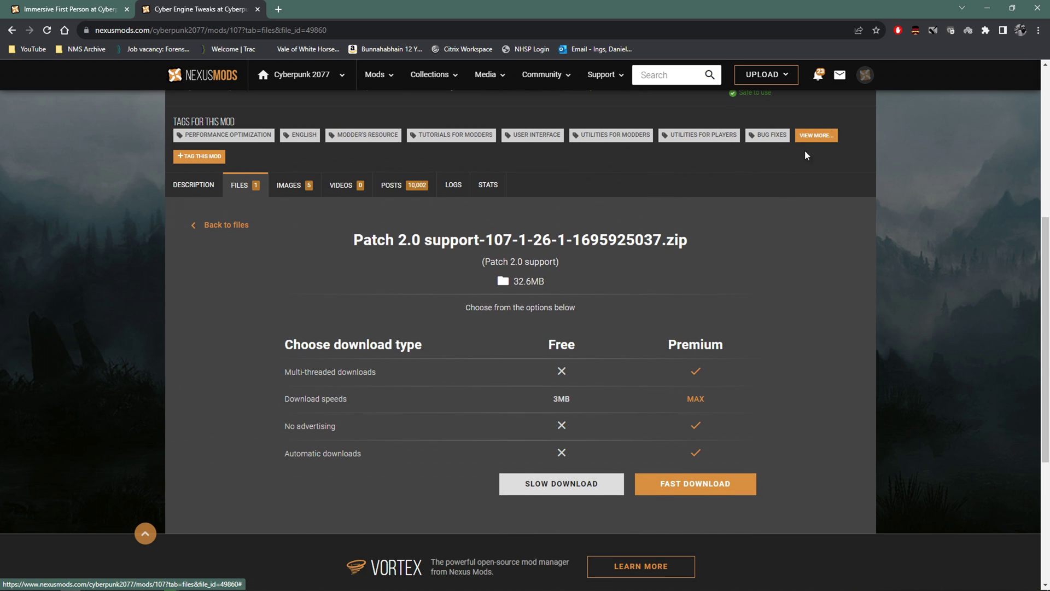
click(560, 487)
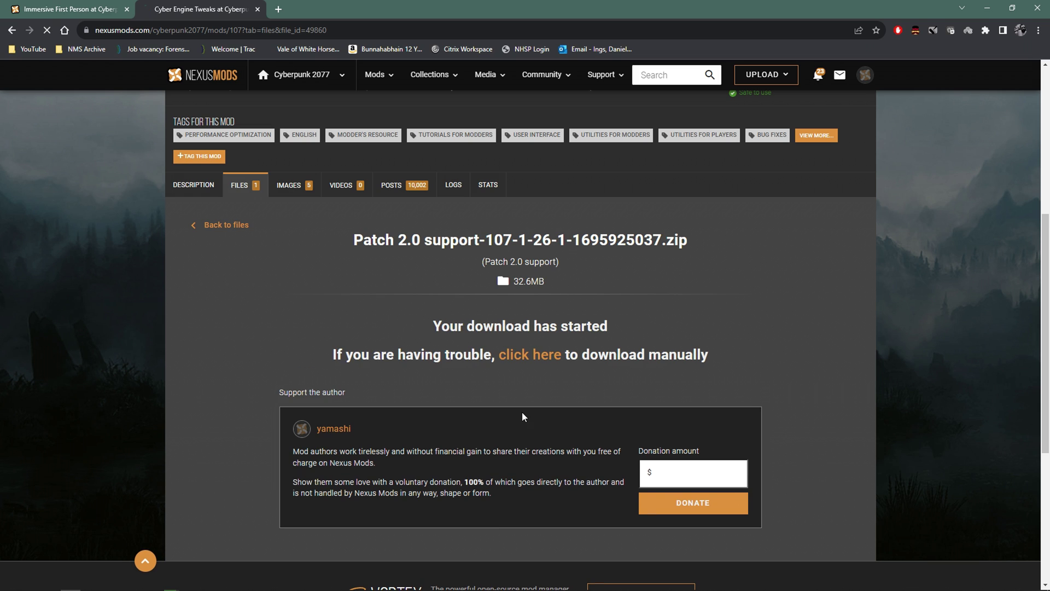
Open Chrome's recent downloads to confirm the 32.6 MB Patch 2.0 zip is done
click(985, 31)
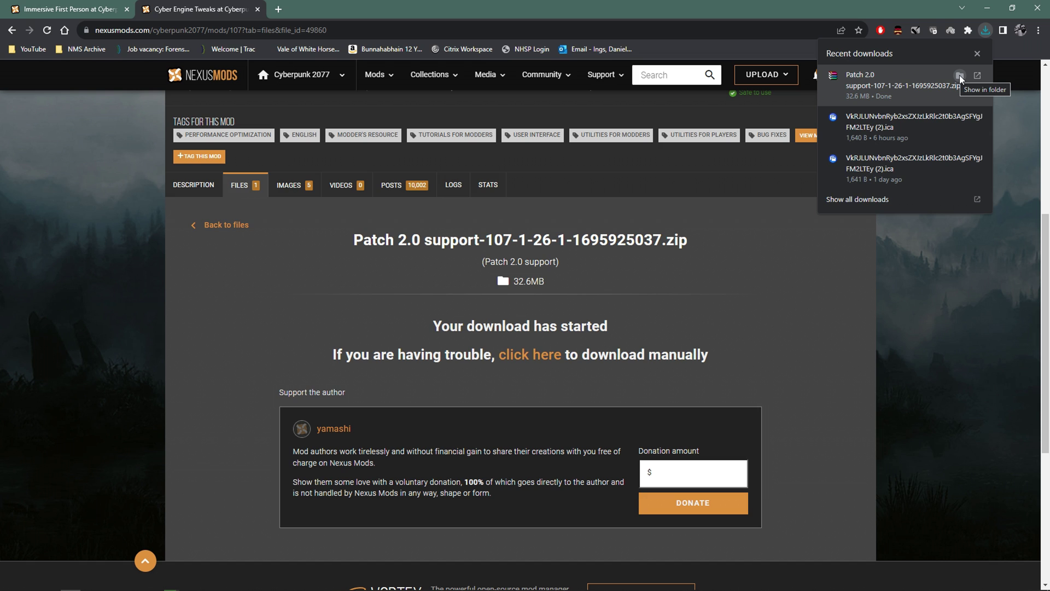
Locate the Patch 2.0 support zip in Downloads and open it past the security warning
click(959, 74)
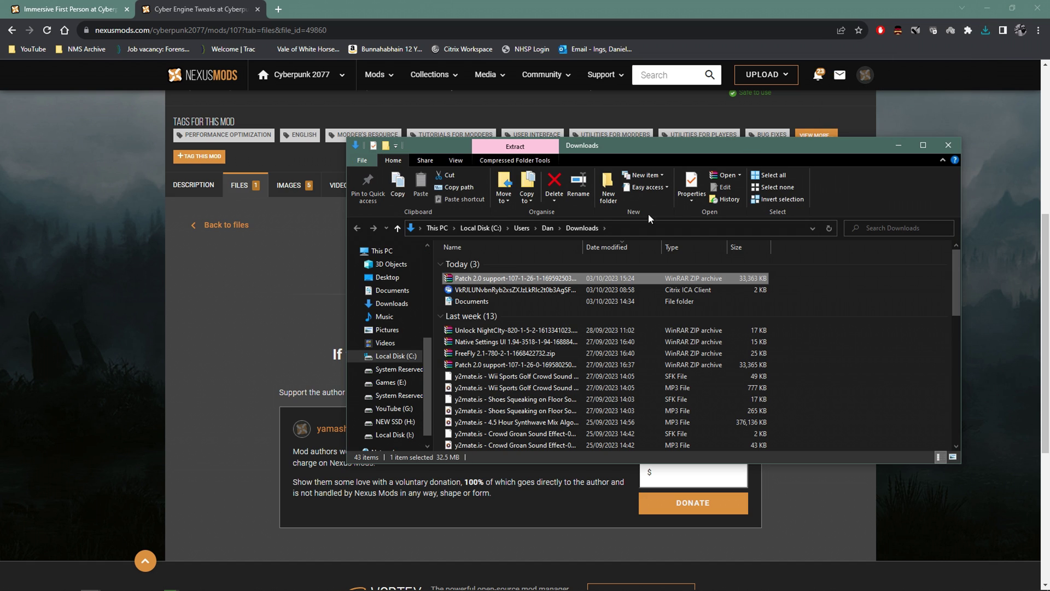
right_click(480, 277)
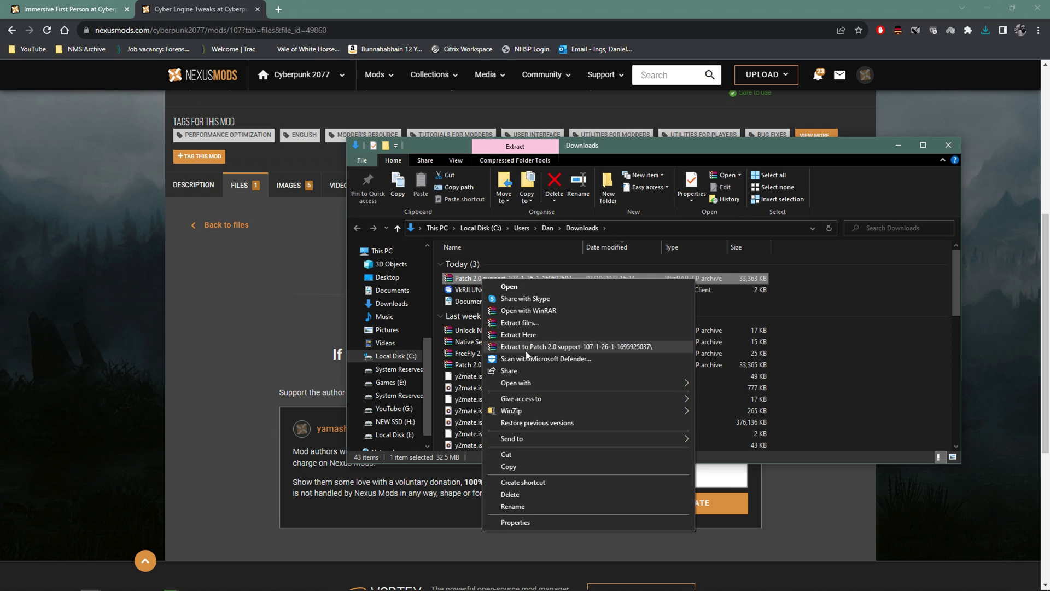
click(505, 286)
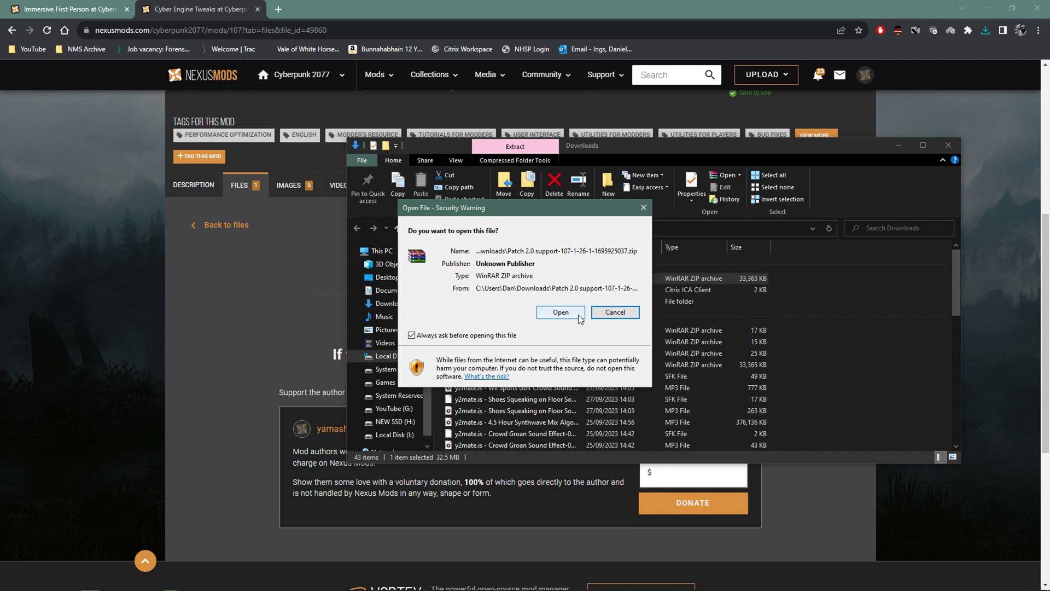
click(564, 313)
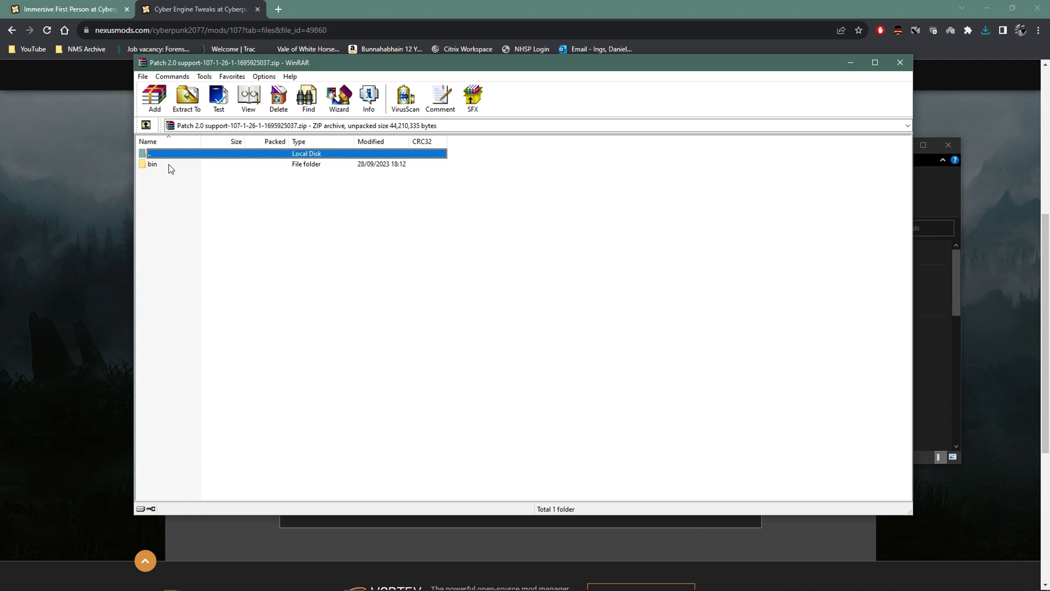
Drag the archive's bin folder from WinRAR onto the Cyberpunk 2077 folder window
click(168, 164)
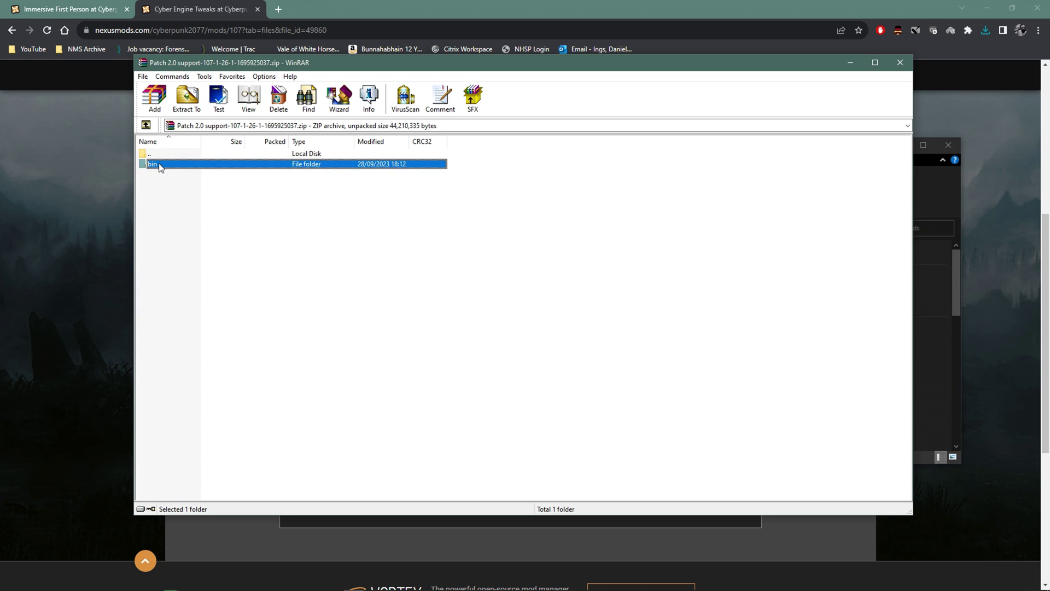
mouse_move(131, 584)
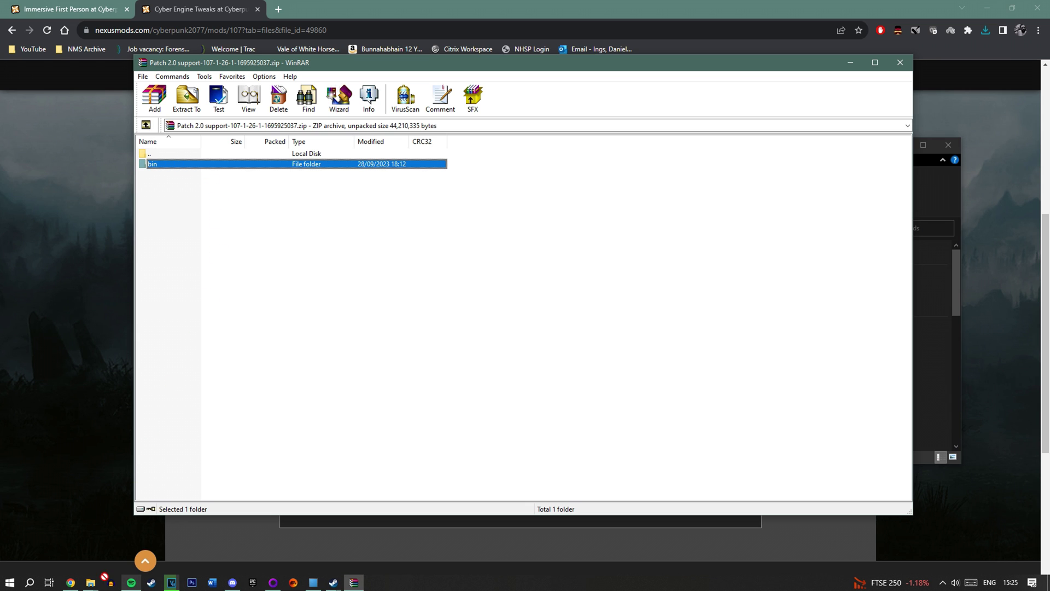
drag(104, 575, 826, 284)
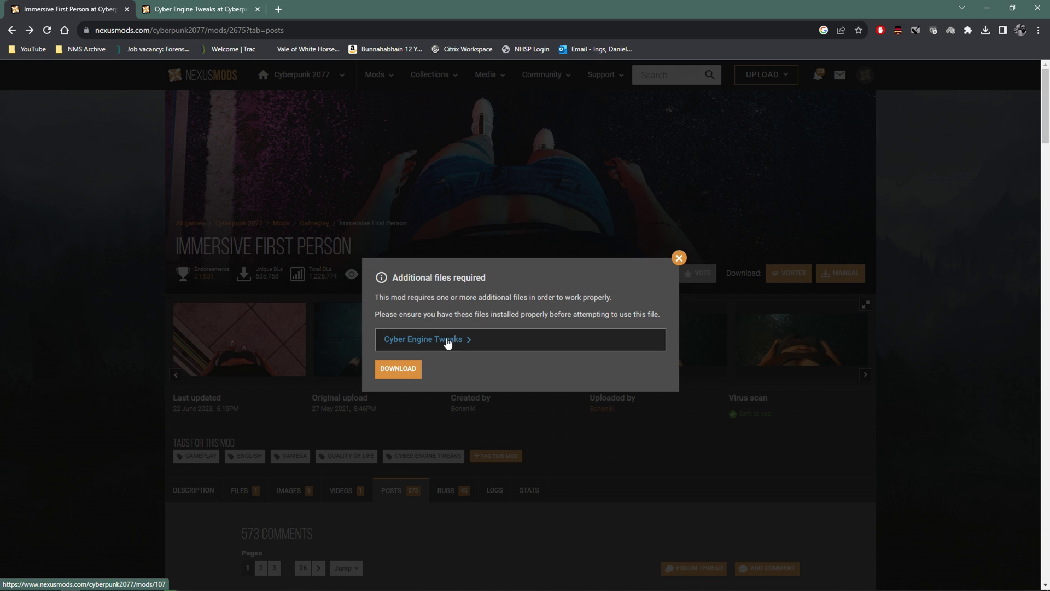
Download Immersive First Person-2675-1-3-1-1687454133.zip (20.2 KB) through the free slow download
click(395, 370)
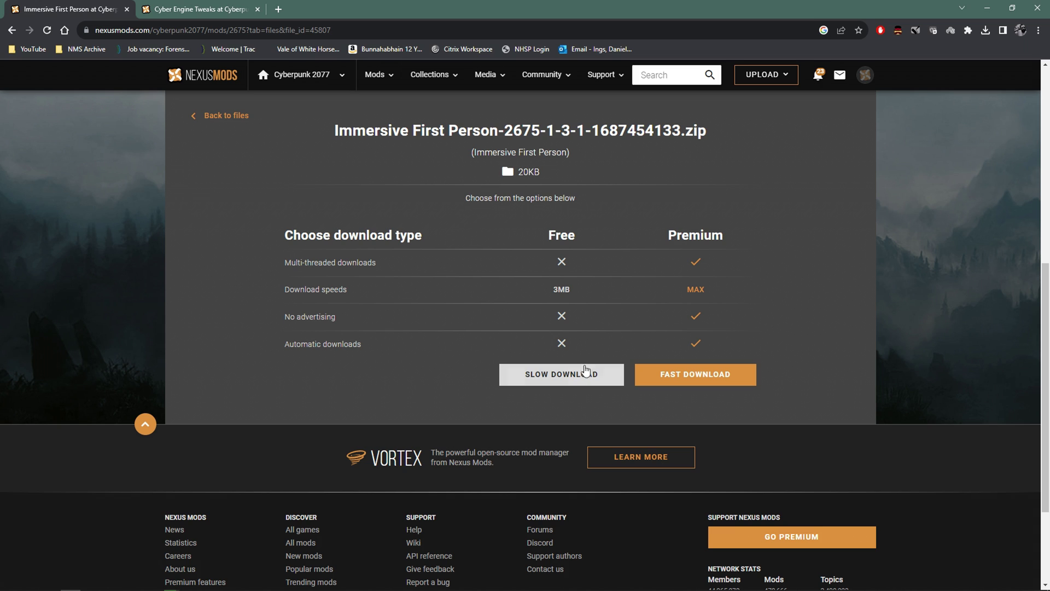
click(586, 372)
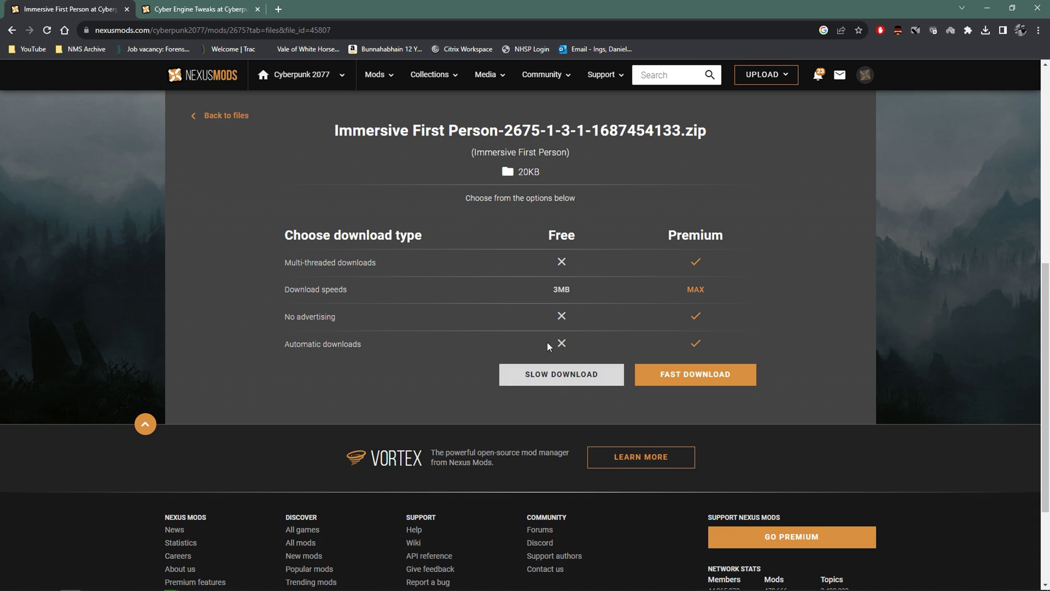
click(553, 374)
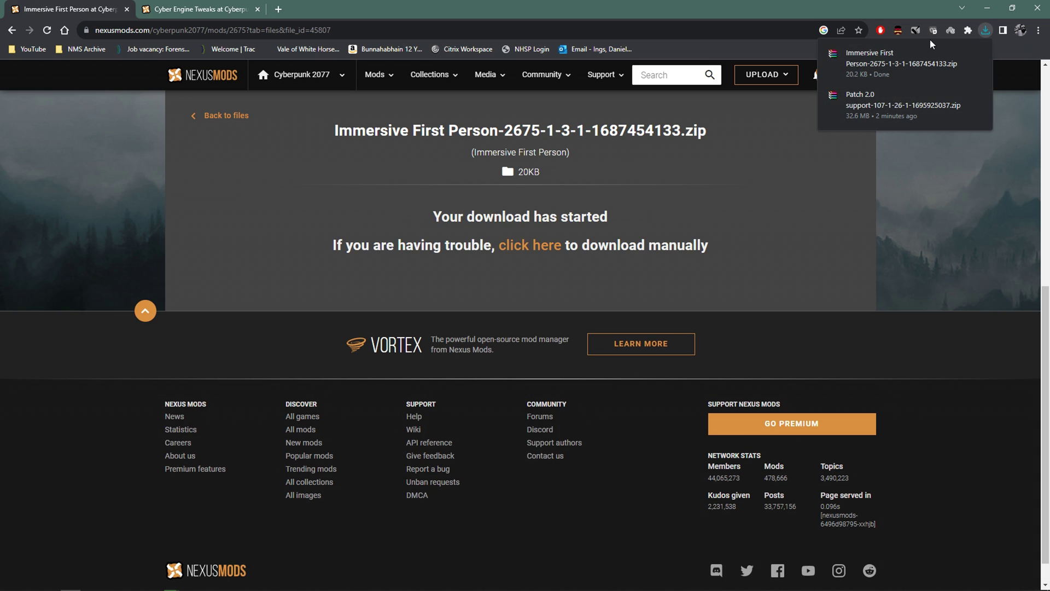
mouse_move(948, 62)
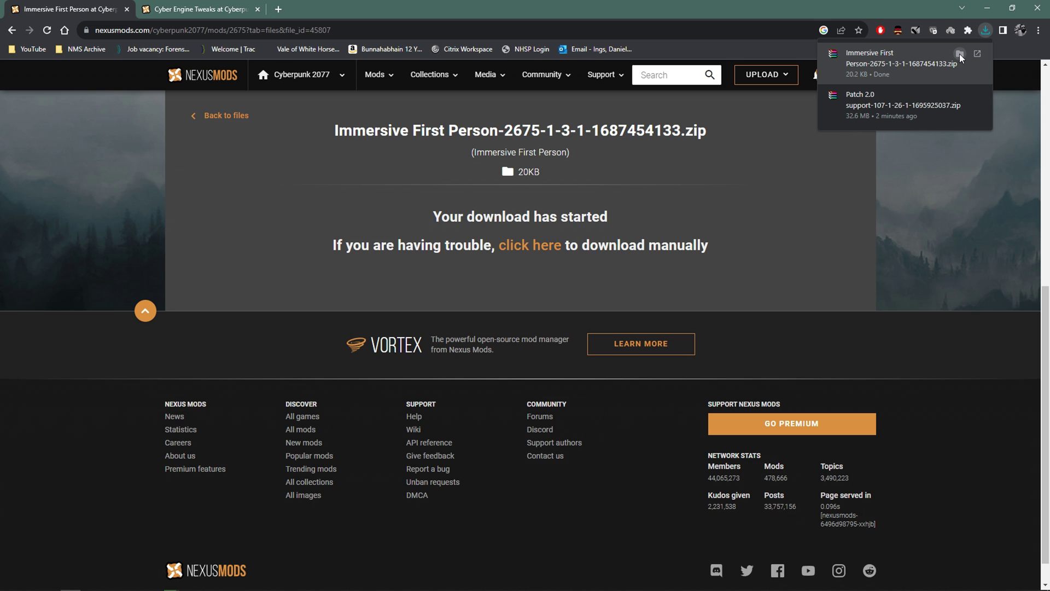
Open the Immersive First Person zip in WinRAR and drag its bin folder into the Cyberpunk 2077 folder
click(960, 54)
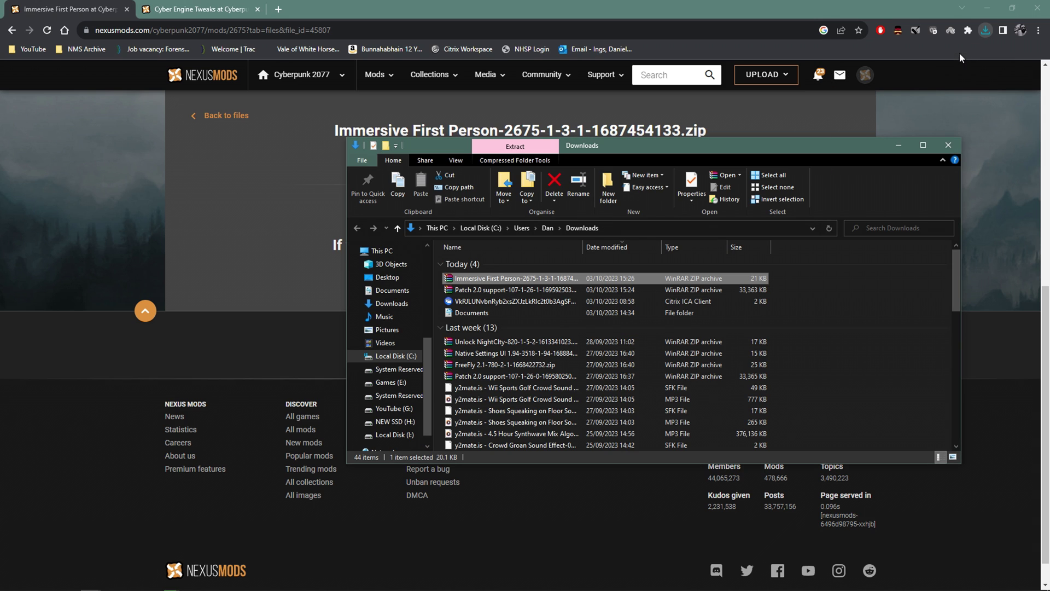
double_click(501, 277)
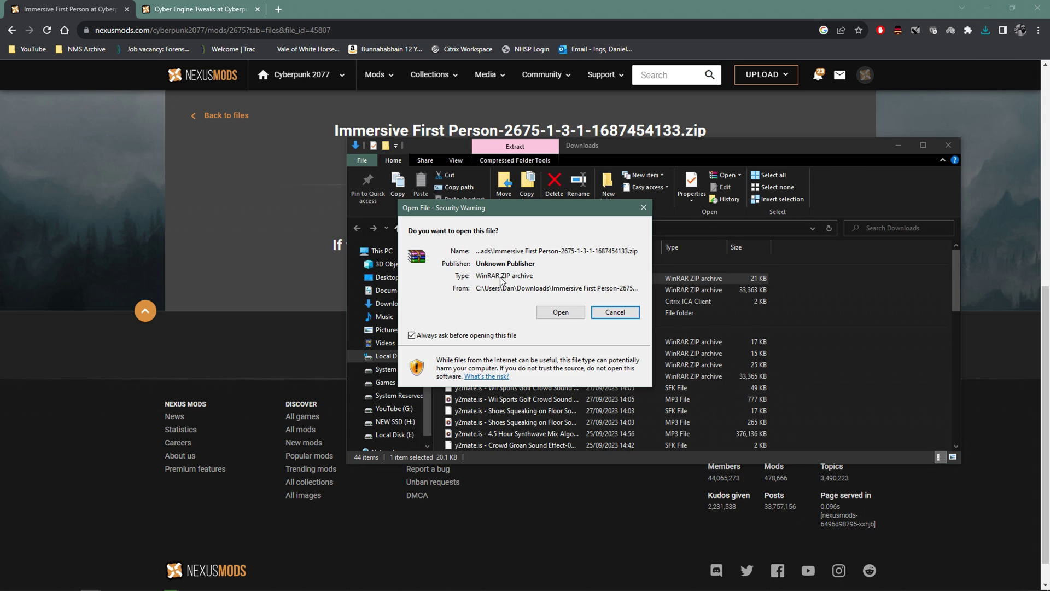
click(560, 314)
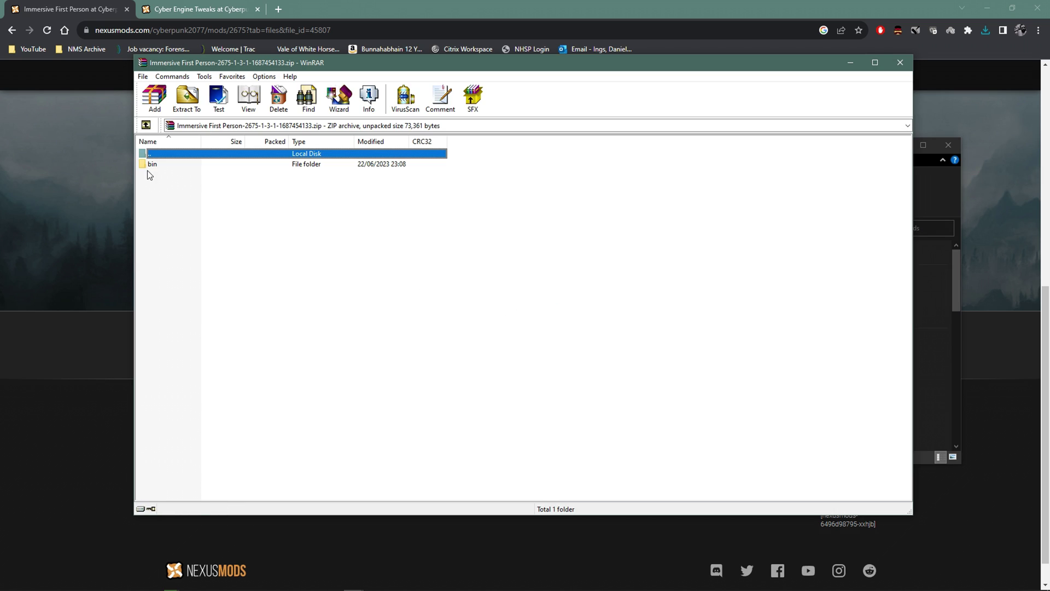
click(149, 165)
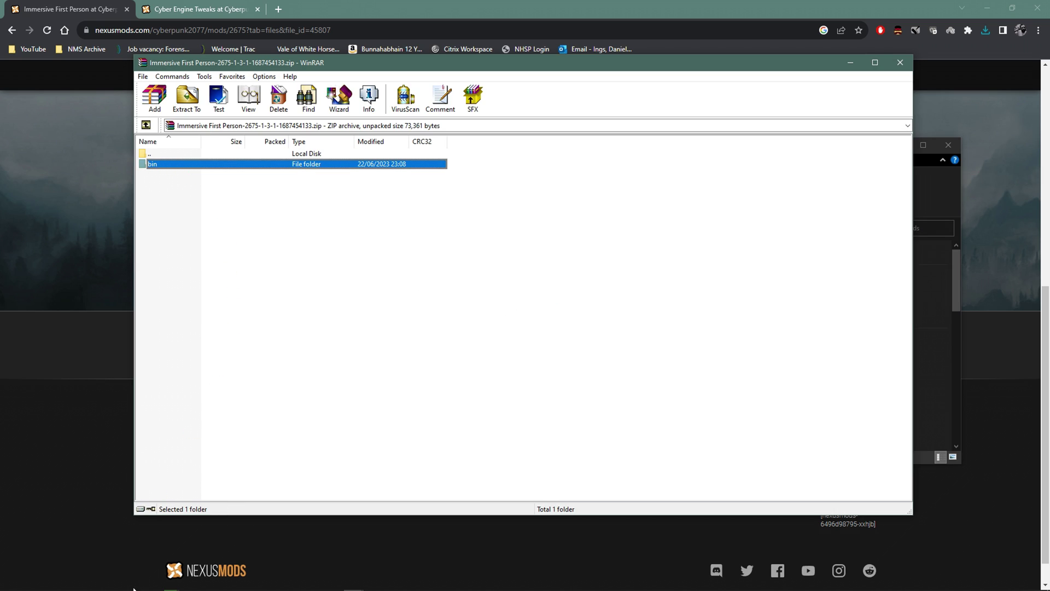
drag(90, 580, 802, 282)
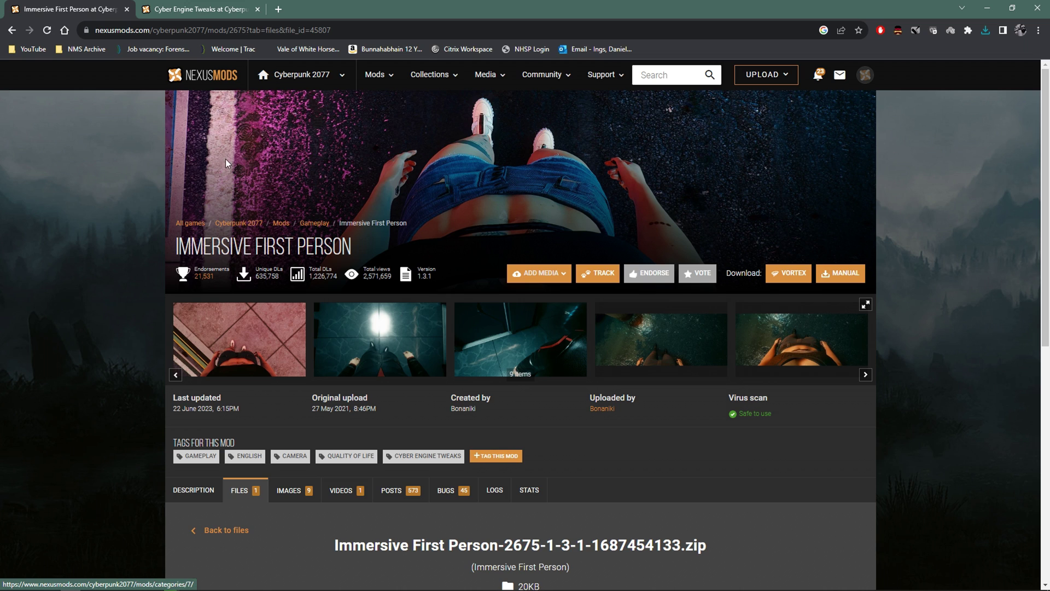
Open the Top Lists of Cyberpunk 2077 mods and scroll down through the entries
click(377, 77)
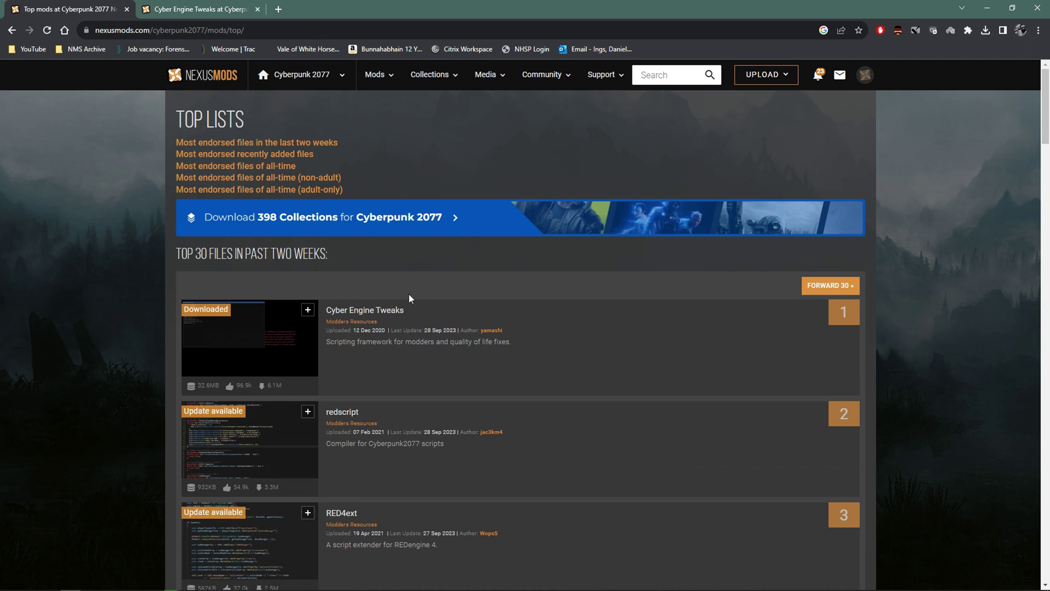
scroll(415, 289, down, 4)
scroll(350, 265, down, 13)
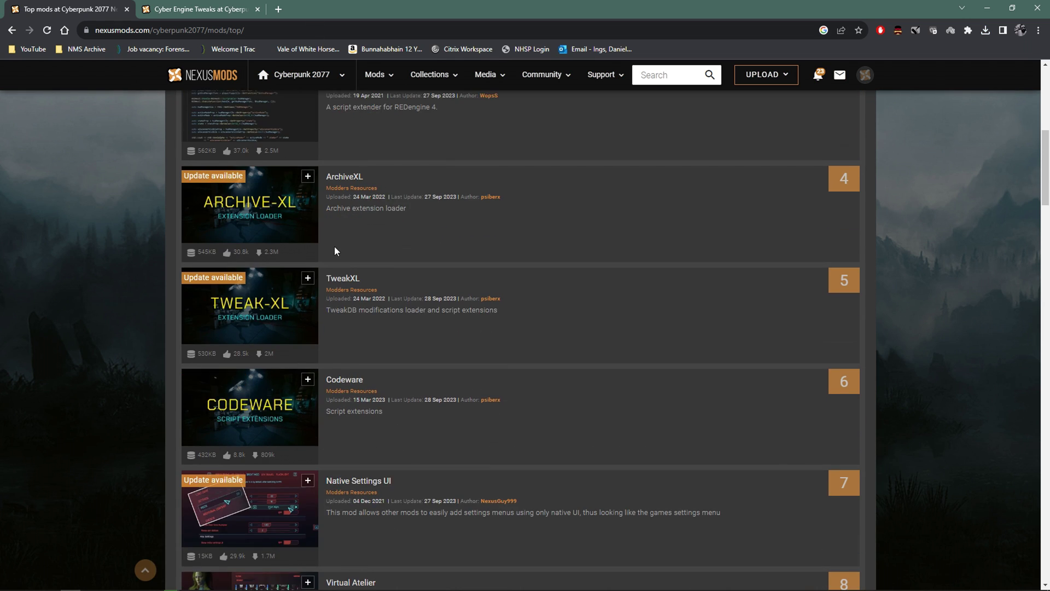
scroll(514, 252, down, 8)
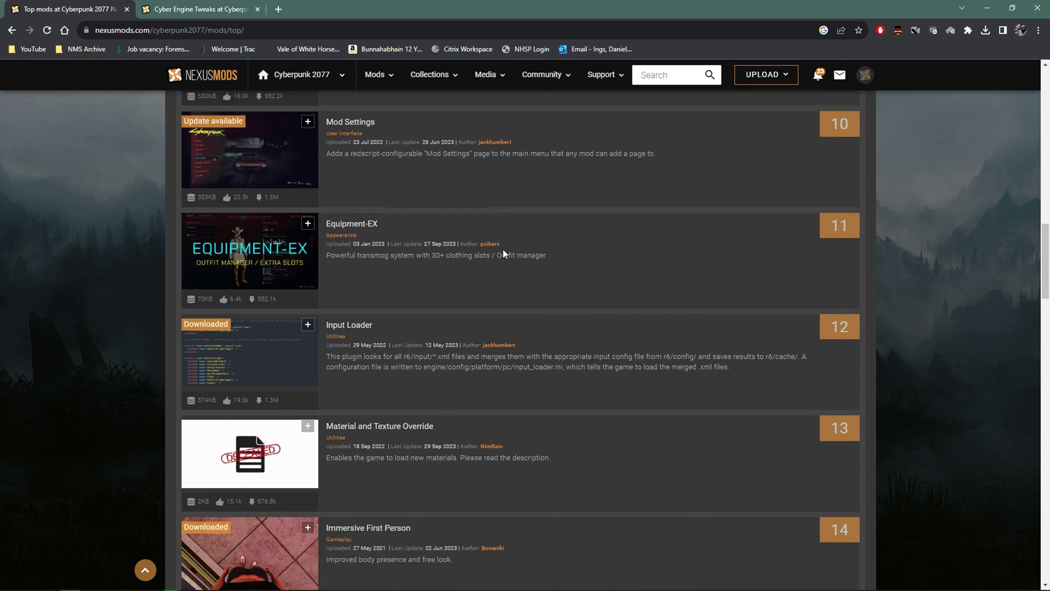
scroll(475, 268, down, 5)
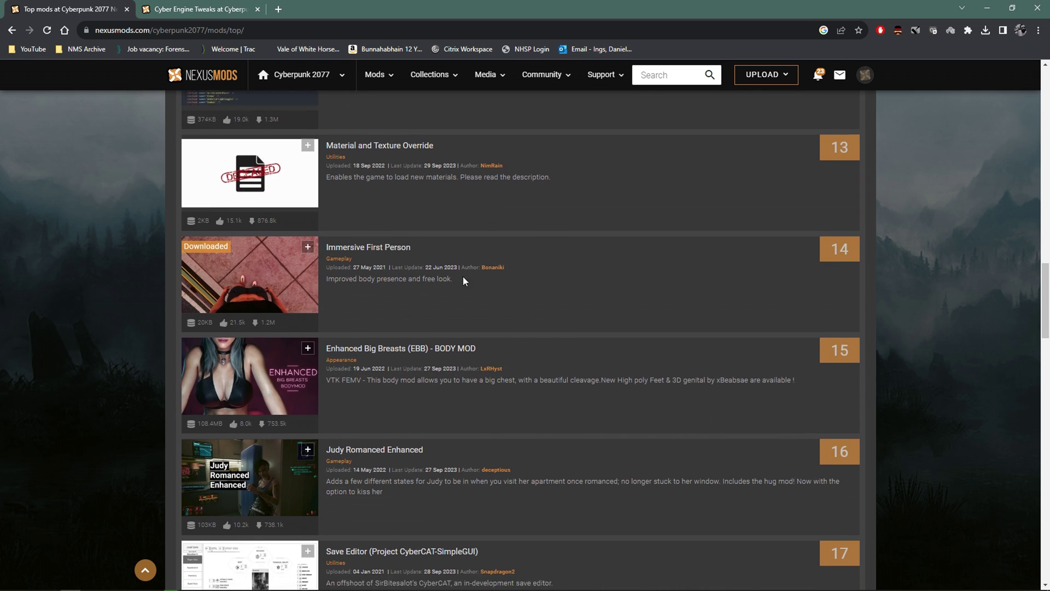
scroll(435, 254, down, 4)
scroll(430, 252, down, 3)
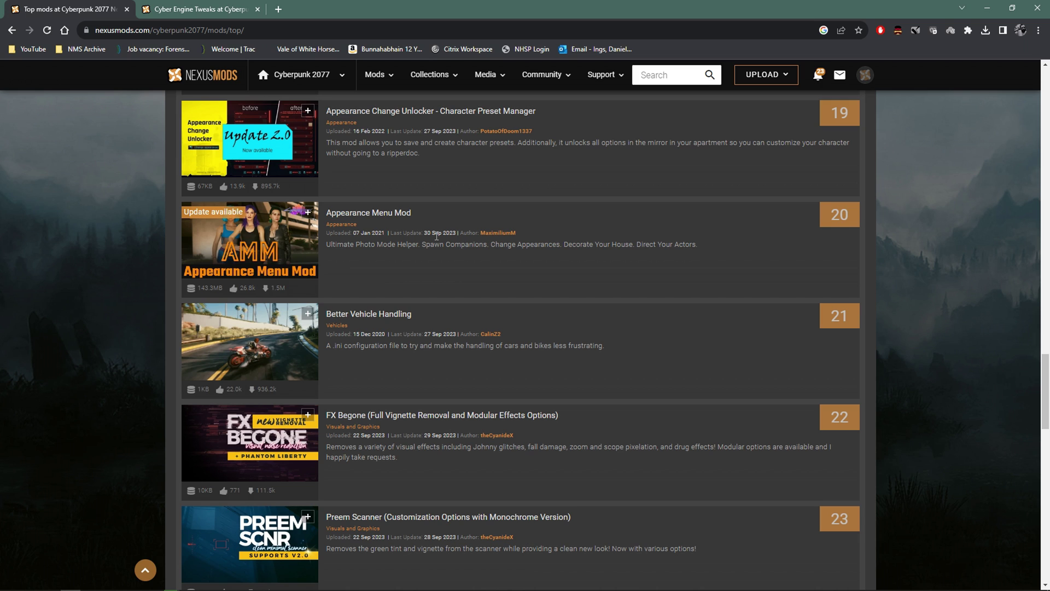
scroll(421, 234, down, 3)
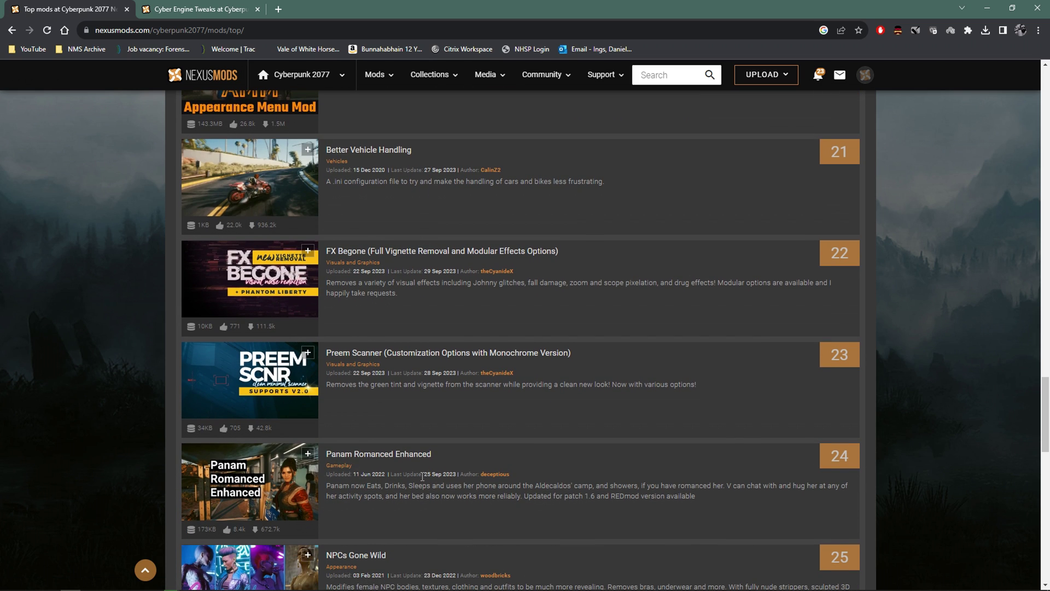
scroll(426, 463, down, 1)
scroll(426, 462, down, 3)
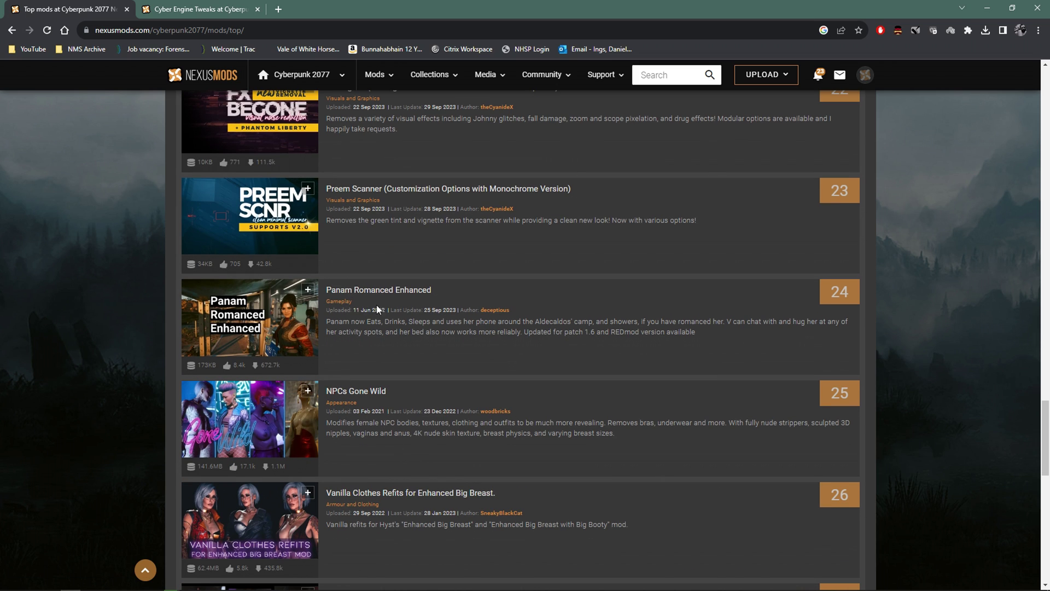
Return to the Nexus Mods homepage via the site logo
mouse_move(1004, 580)
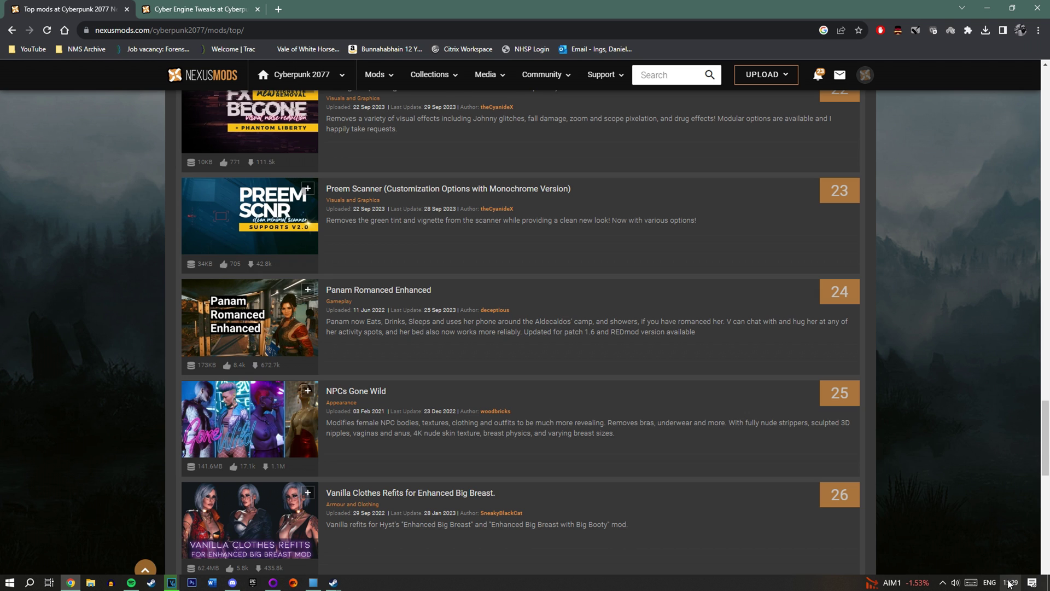
click(202, 75)
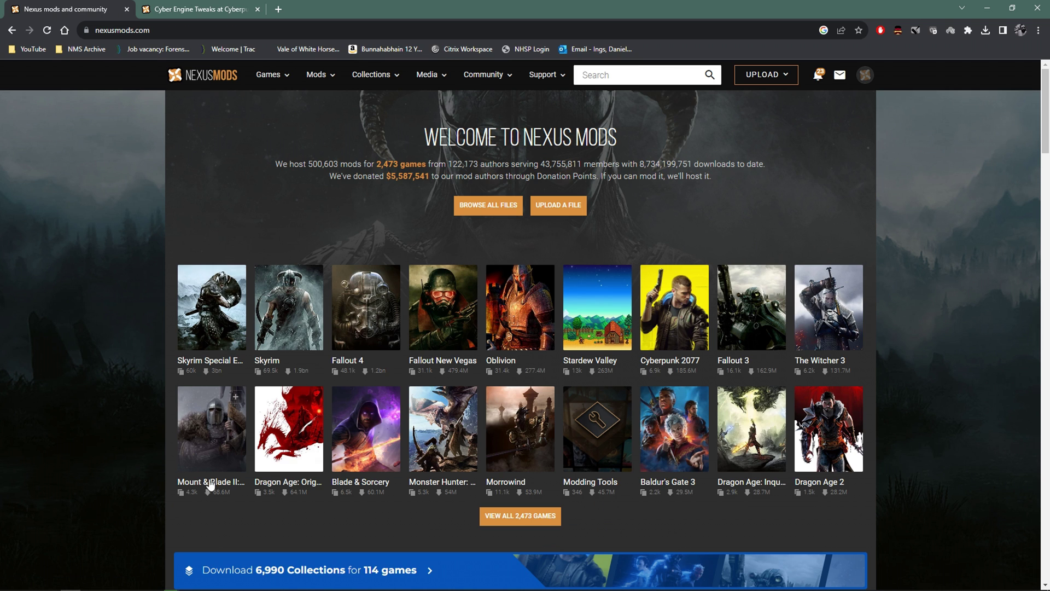
mouse_move(181, 588)
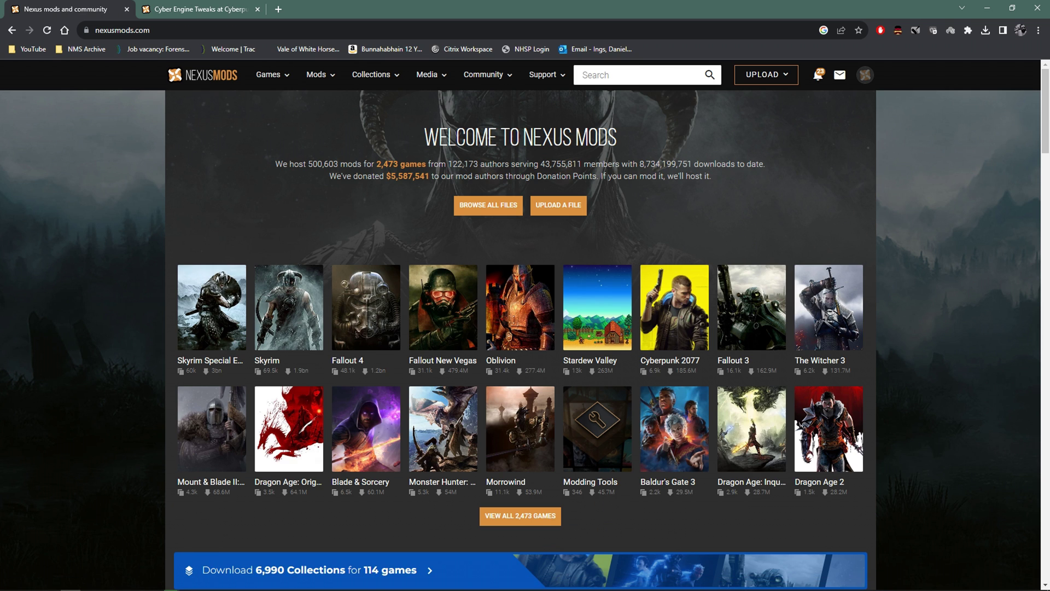